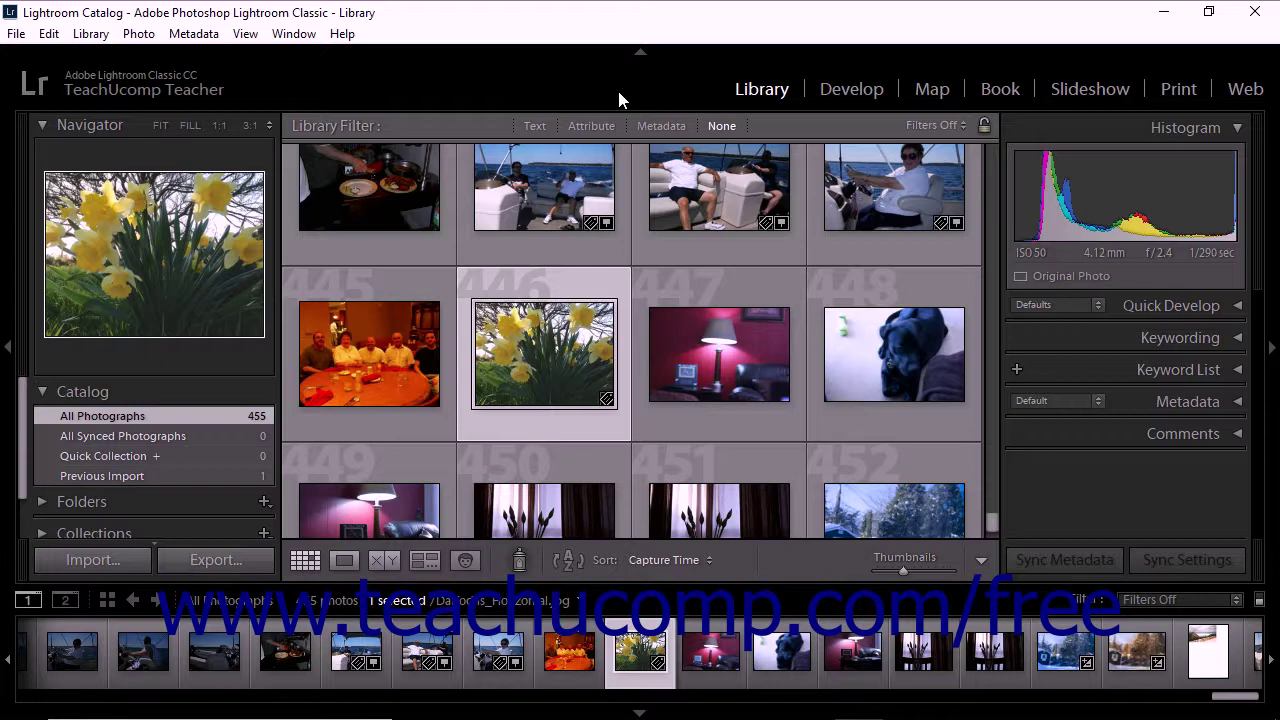
Switch to the Develop module to show the daffodil photo large
left_click(828, 92)
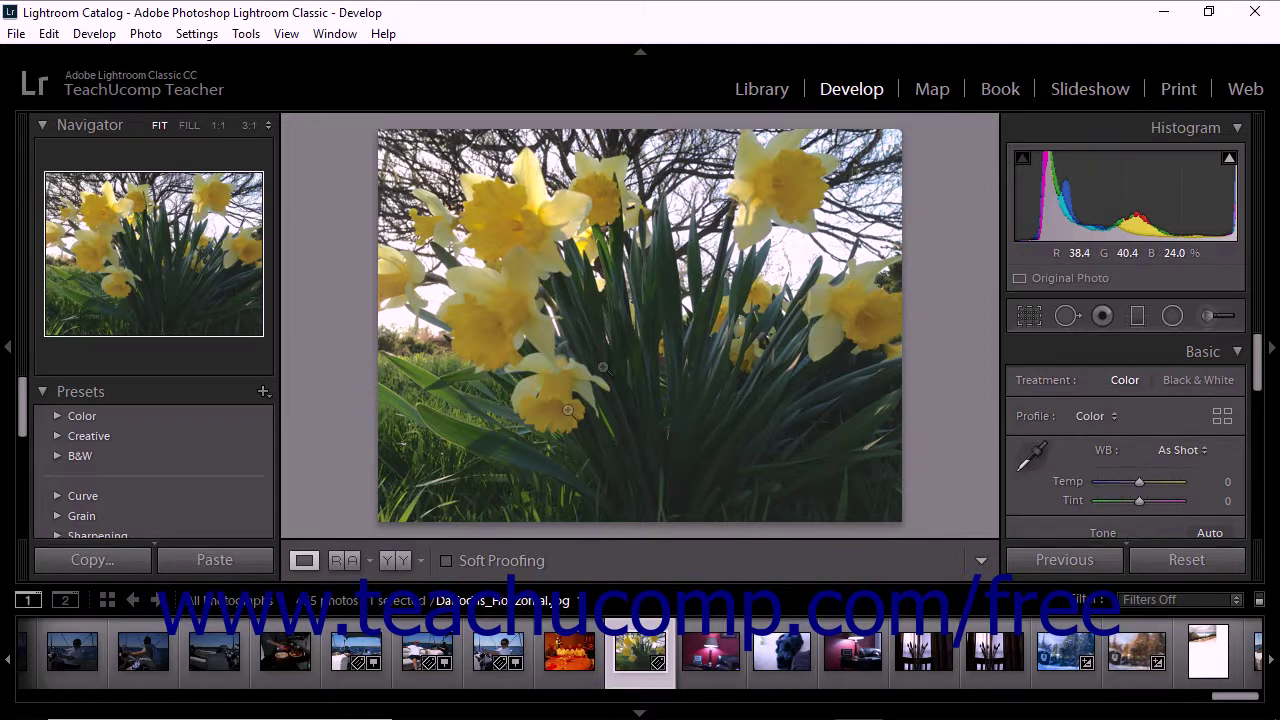
Enable soft proofing, view the sRGB, Display P3 and AdobeRGB (1998) profiles, then disable it
left_click(487, 561)
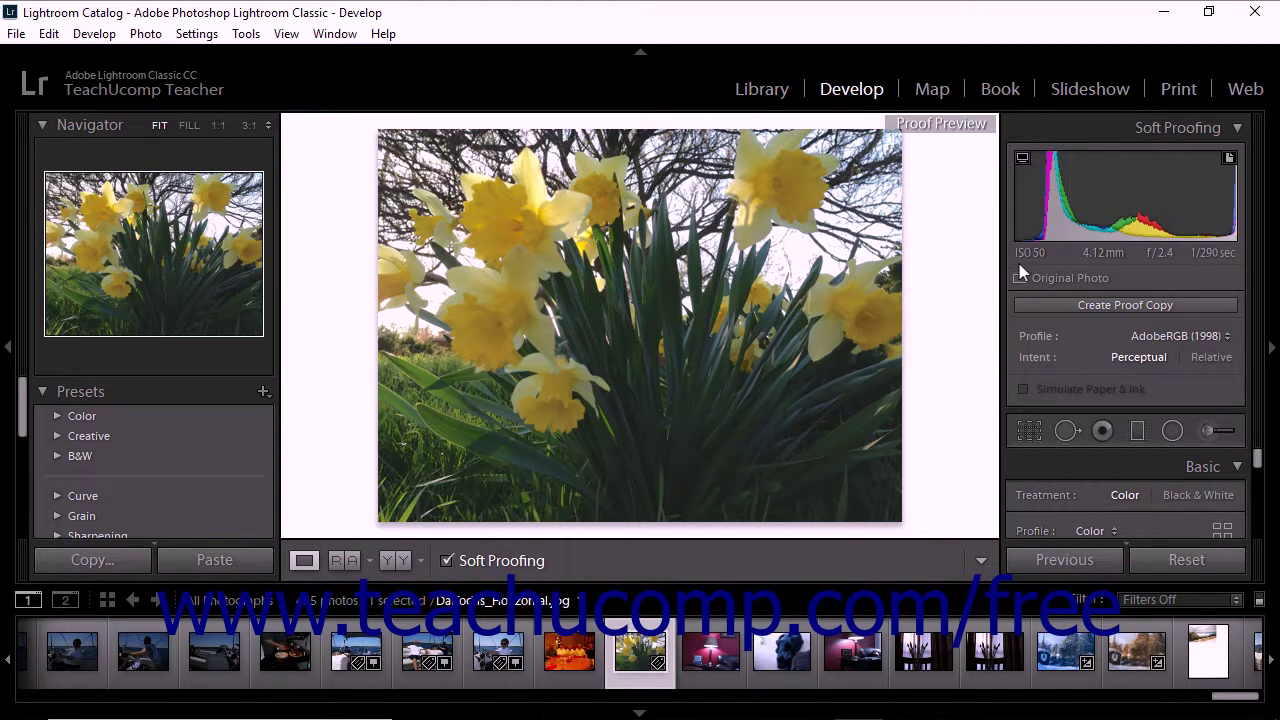
left_click(1196, 338)
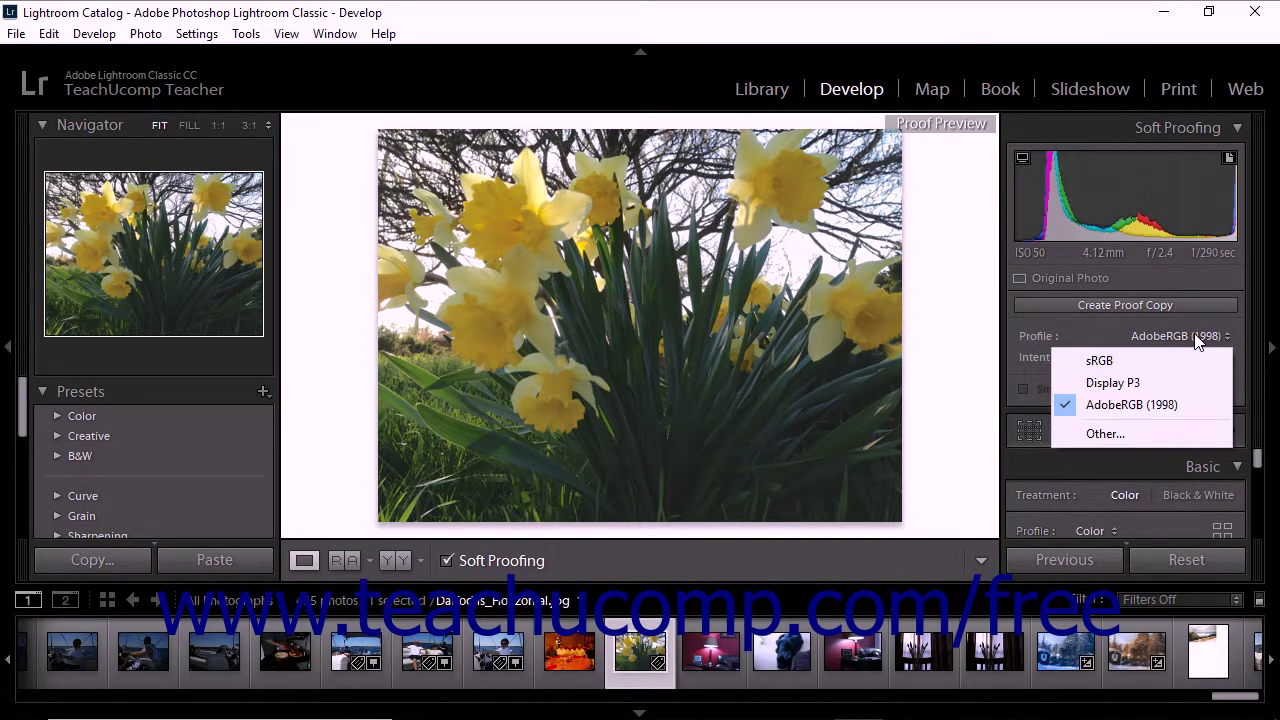
left_click(449, 562)
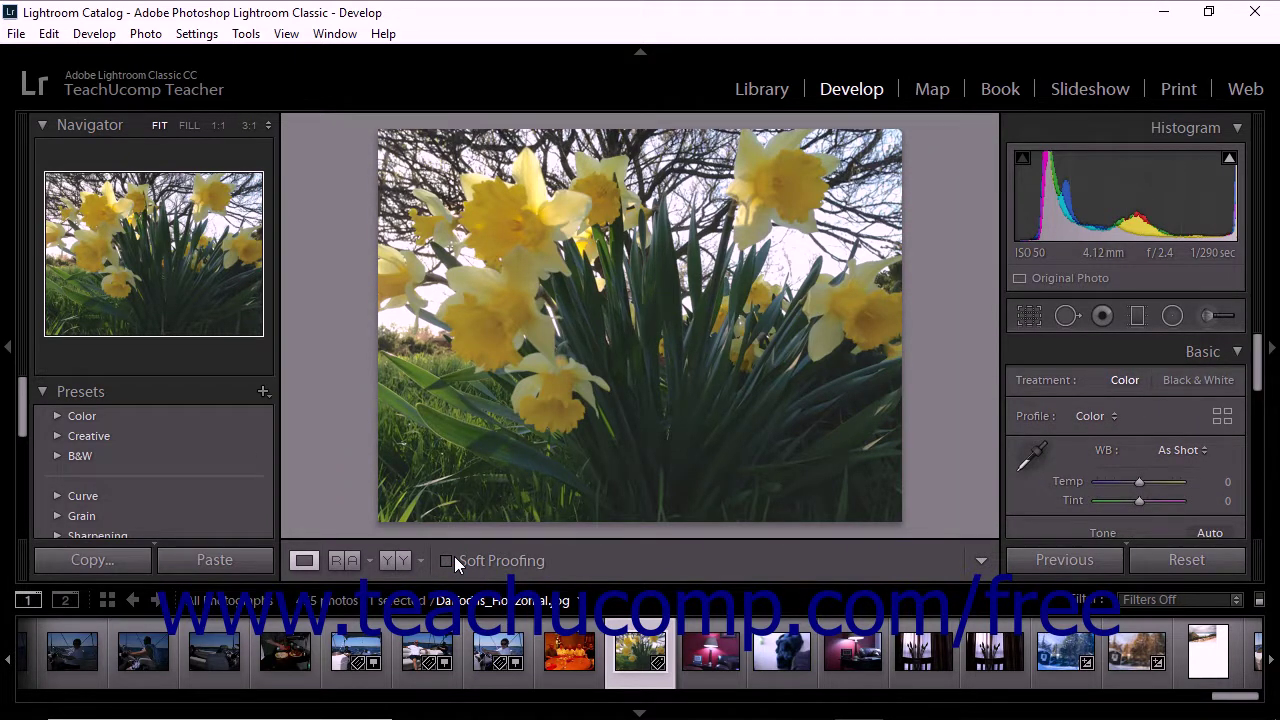